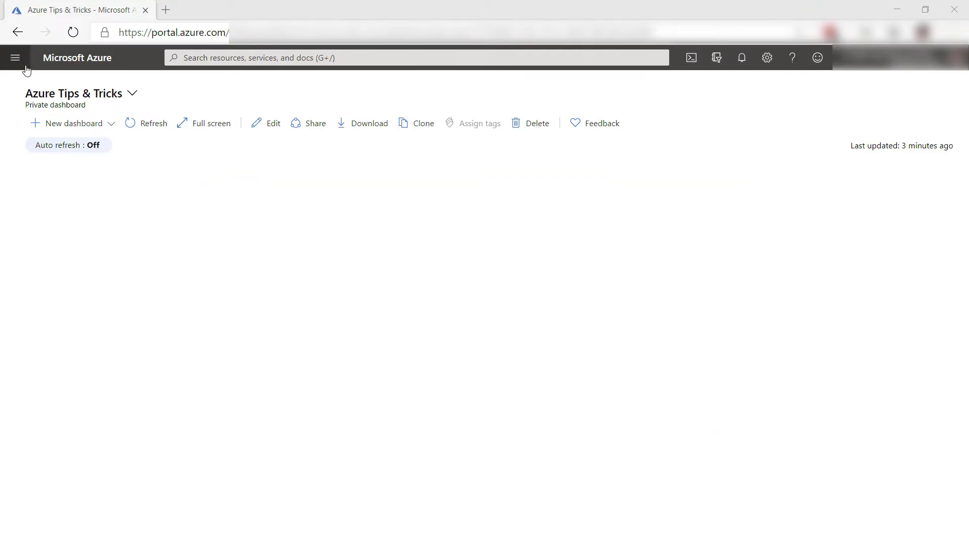
- Start creating an Azure Database for MySQL resource with the Single server deployment option
left_click(16, 59)
left_click(28, 81)
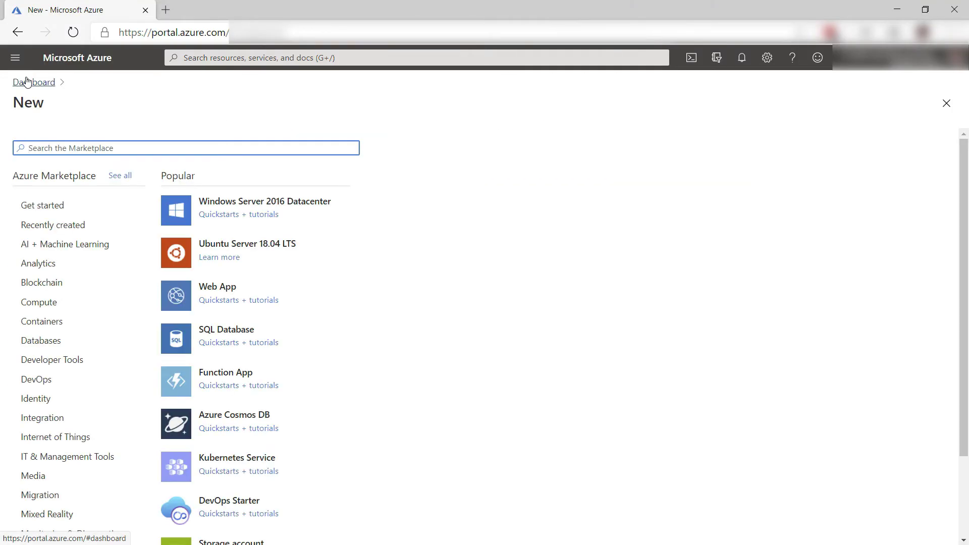
type("mysql")
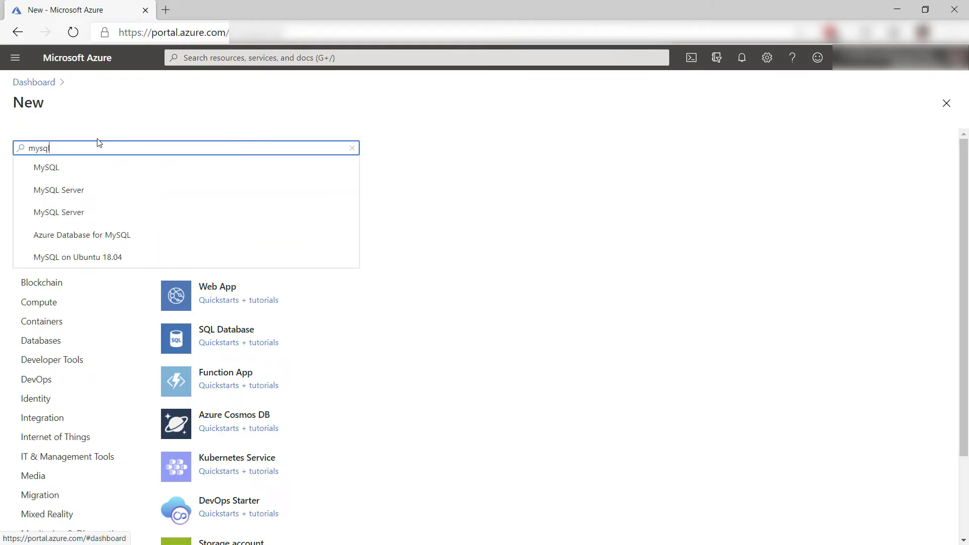
left_click(97, 236)
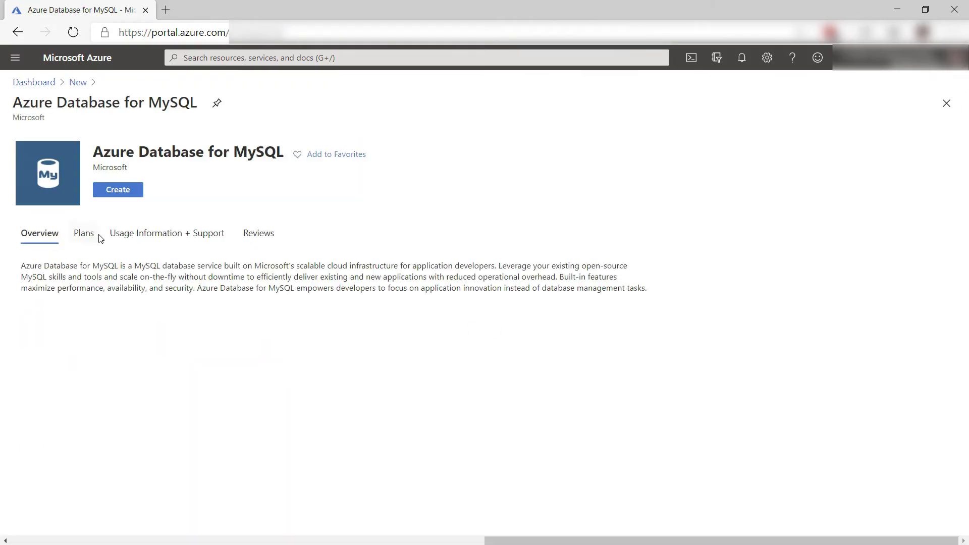
left_click(125, 191)
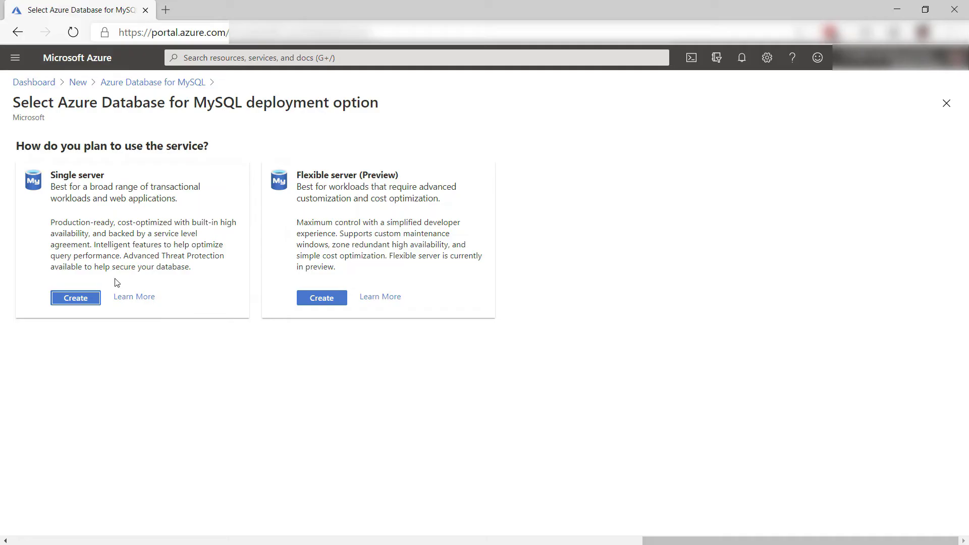
left_click(81, 301)
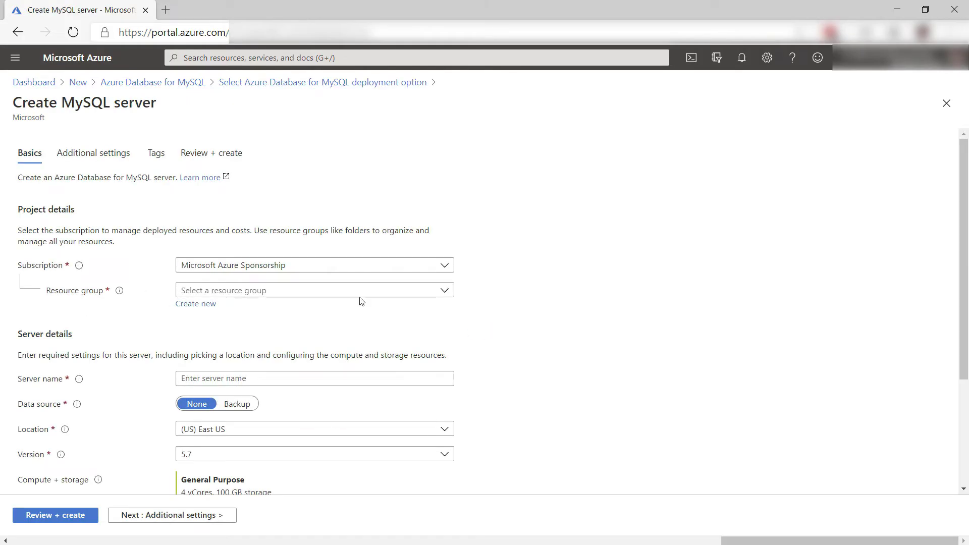
- Assign the azuretipsandtricks resource group and name the server tipsmysql
left_click(437, 295)
left_click(330, 352)
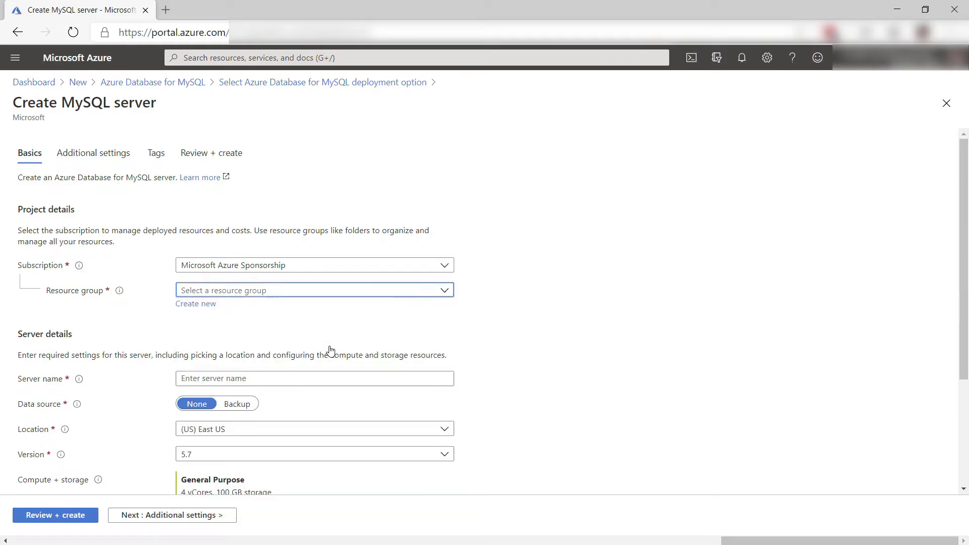
left_click(325, 381)
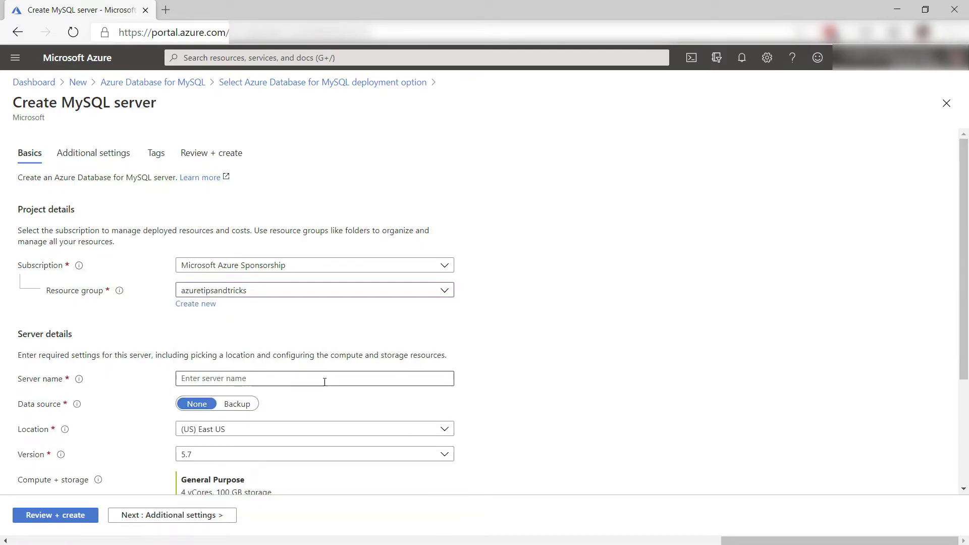
type("tipsmysql")
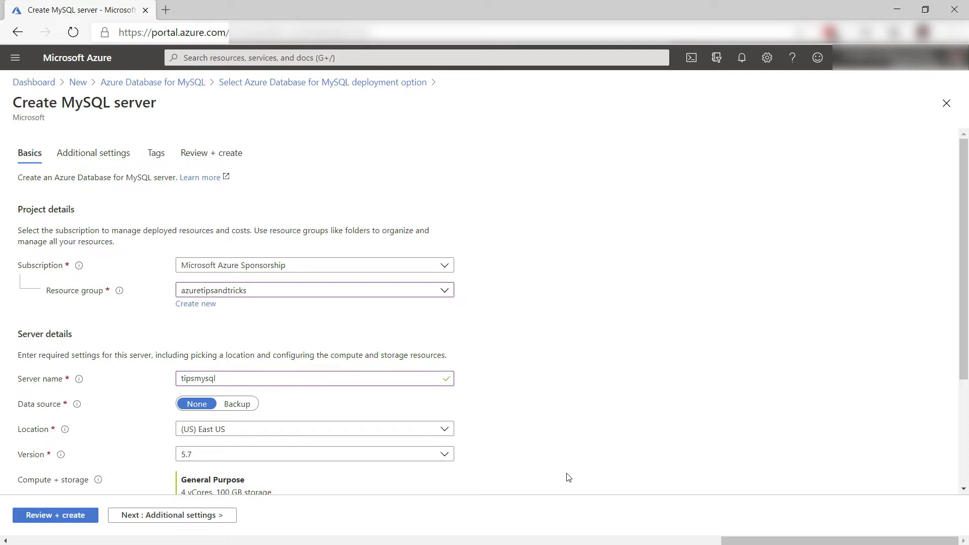
scroll(567, 477, "down", 3)
left_click(379, 406)
type("tip")
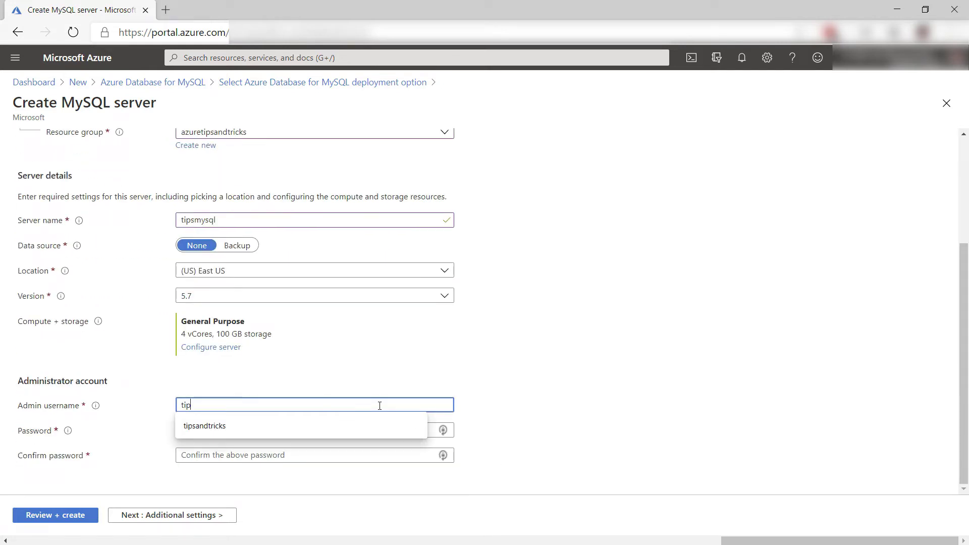
type("sandtricks")
- Enter the admin username and password, then proceed to Review + create
key("Tab")
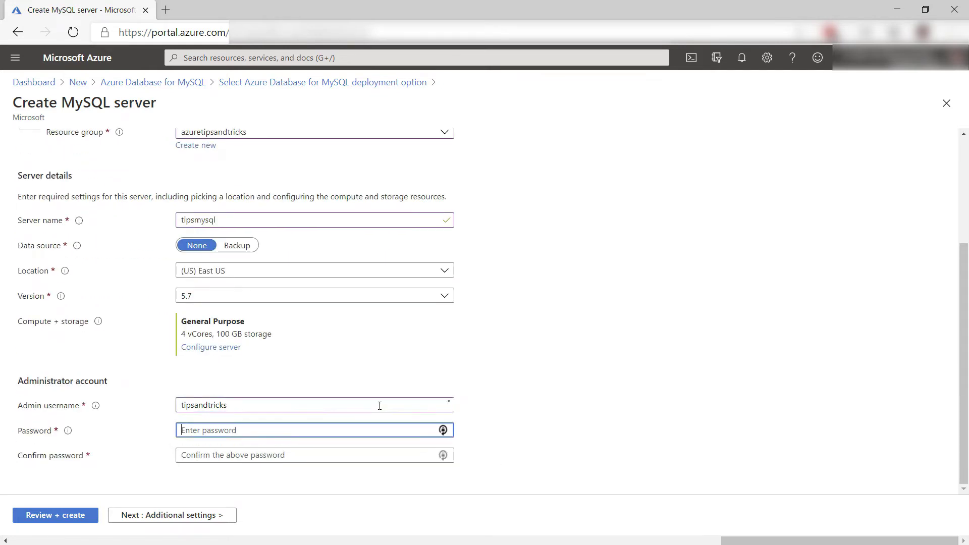
key("Tab")
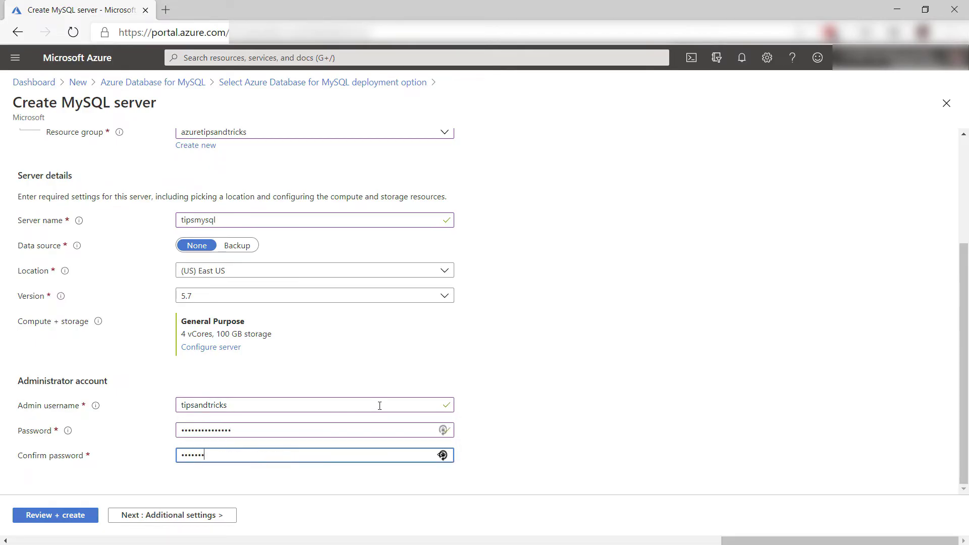
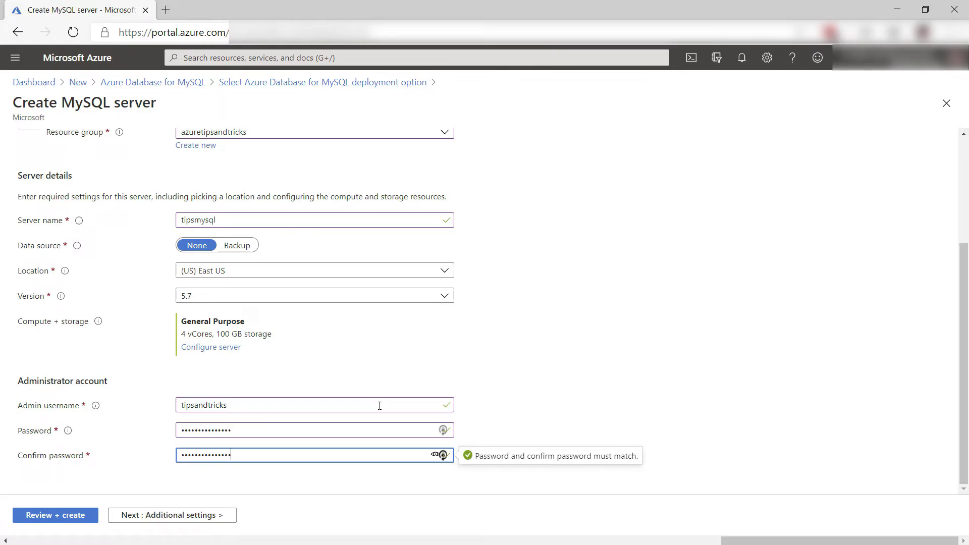
key("Tab")
left_click(68, 516)
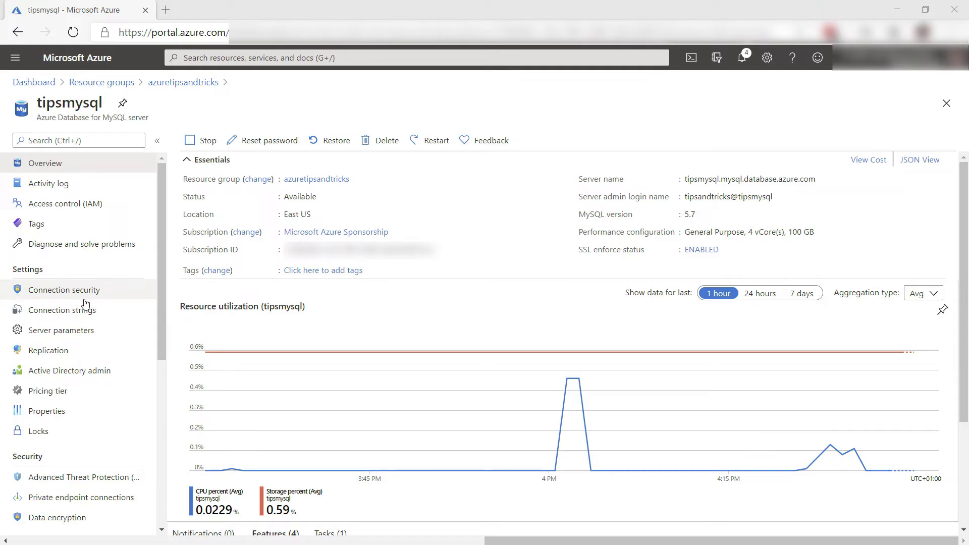
- Show the tipsmysql server's Connection security settings
left_click(55, 300)
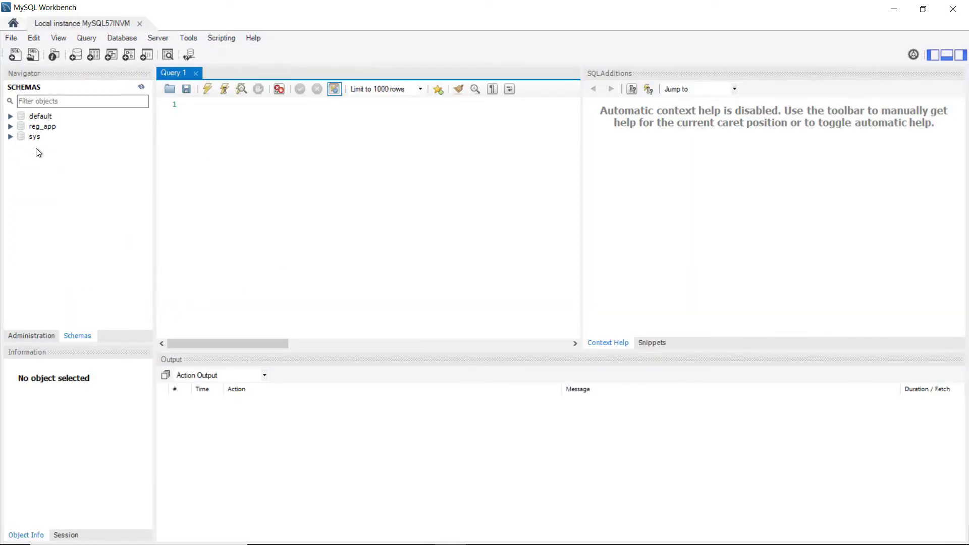
- Expand reg_app's tables and select all rows of the attendees table (Limit 1000)
left_click(11, 126)
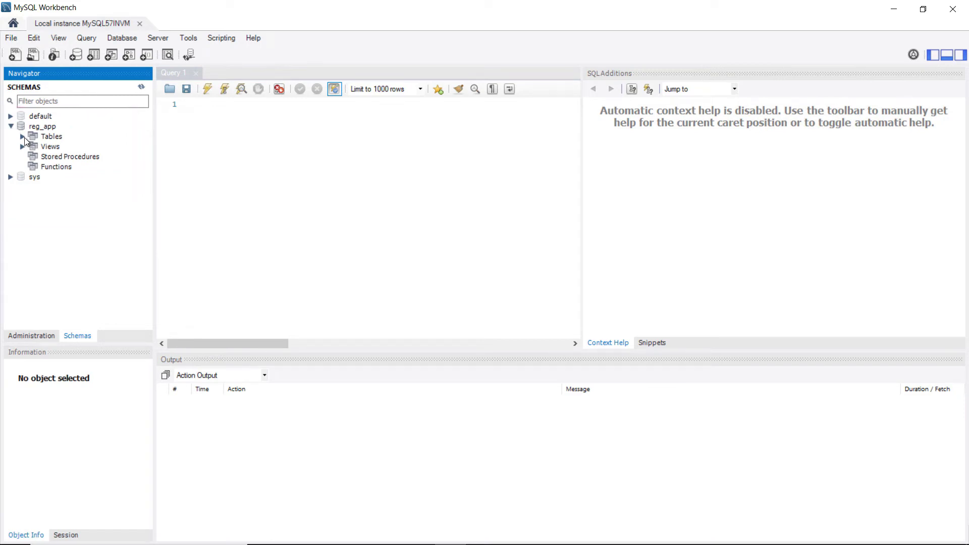
left_click(24, 137)
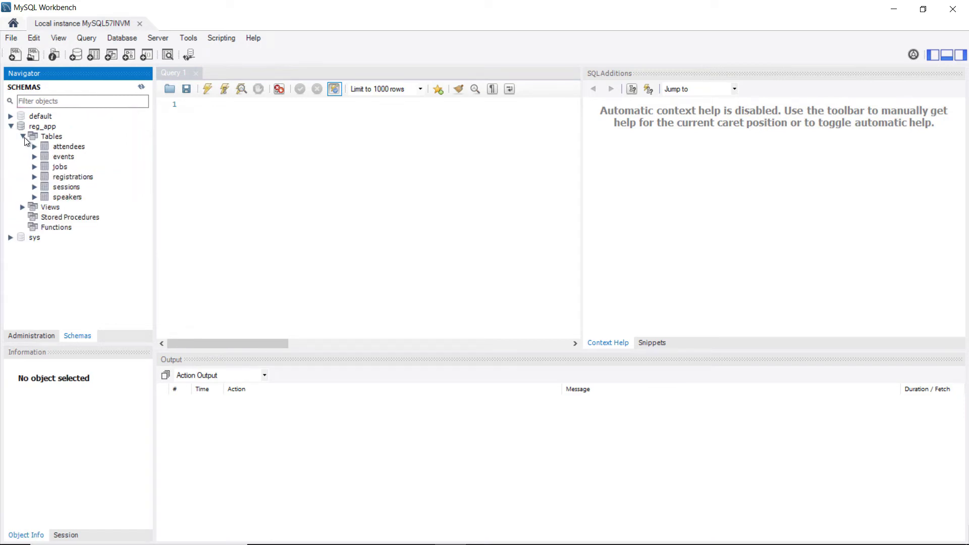
right_click(66, 148)
left_click(98, 154)
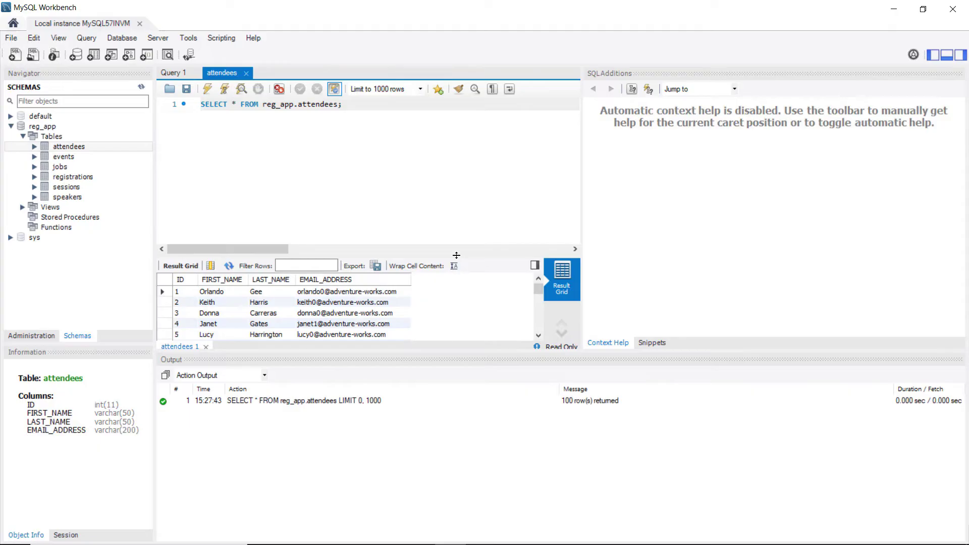
scroll(487, 302, "down", 3)
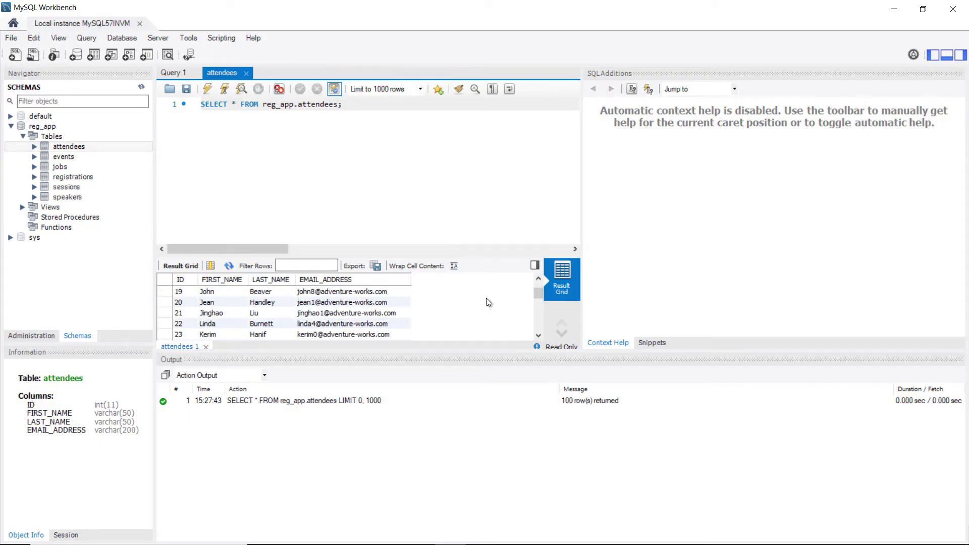
scroll(487, 302, "up", 3)
left_click(415, 187)
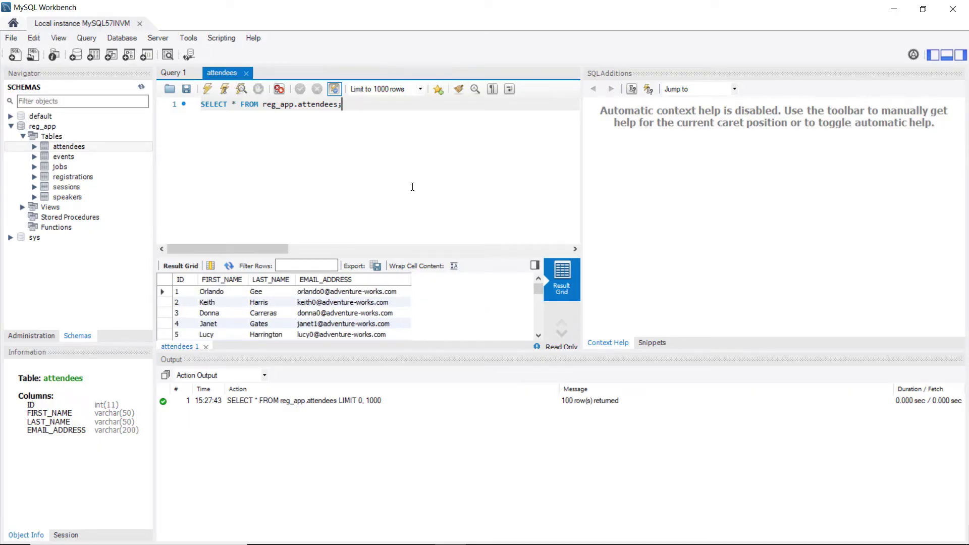
- Launch the Migration Wizard and keep the stored local MySQL source connection
left_click(122, 37)
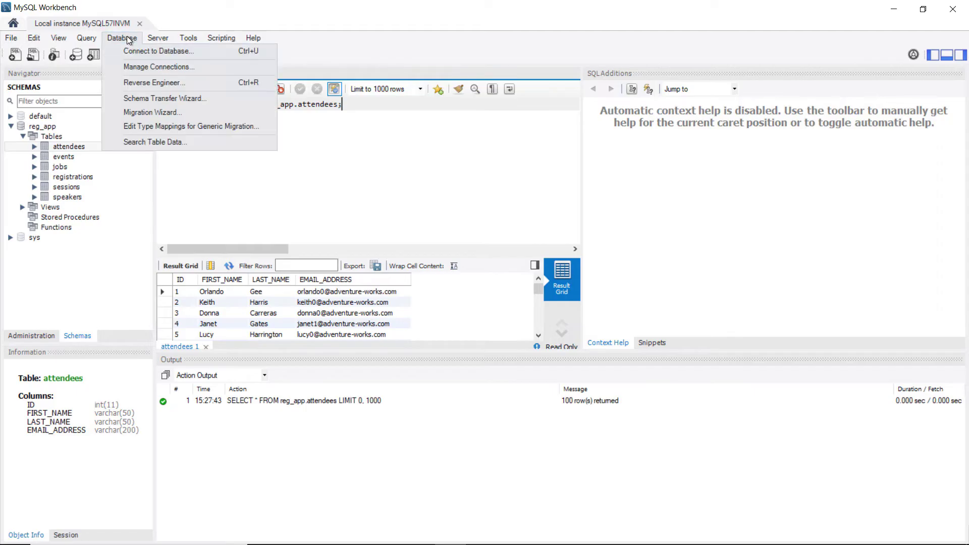
left_click(155, 114)
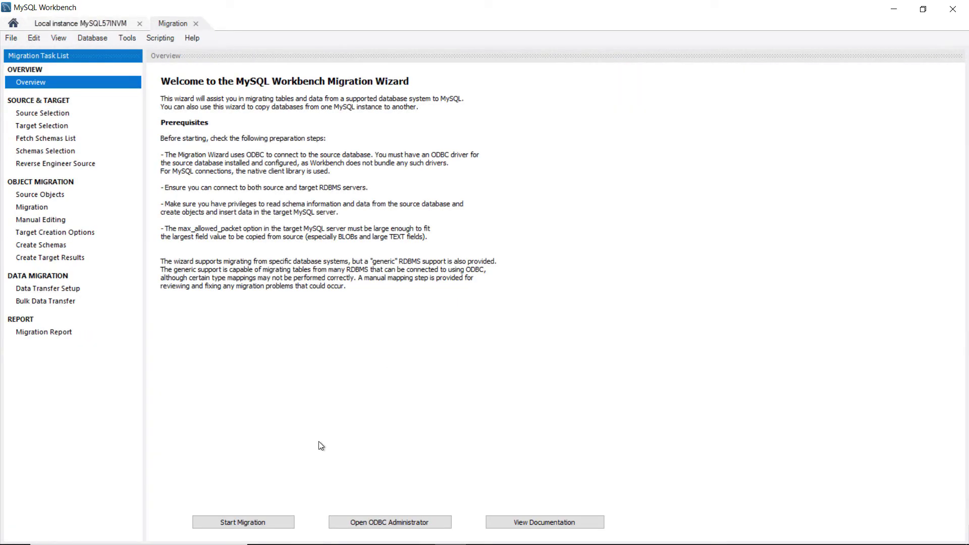
left_click(251, 522)
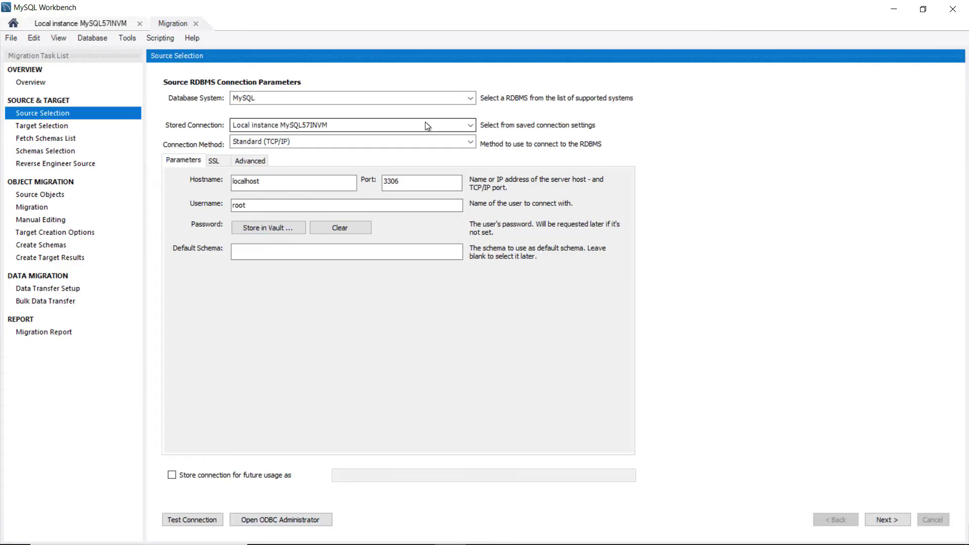
left_click(470, 98)
left_click(475, 124)
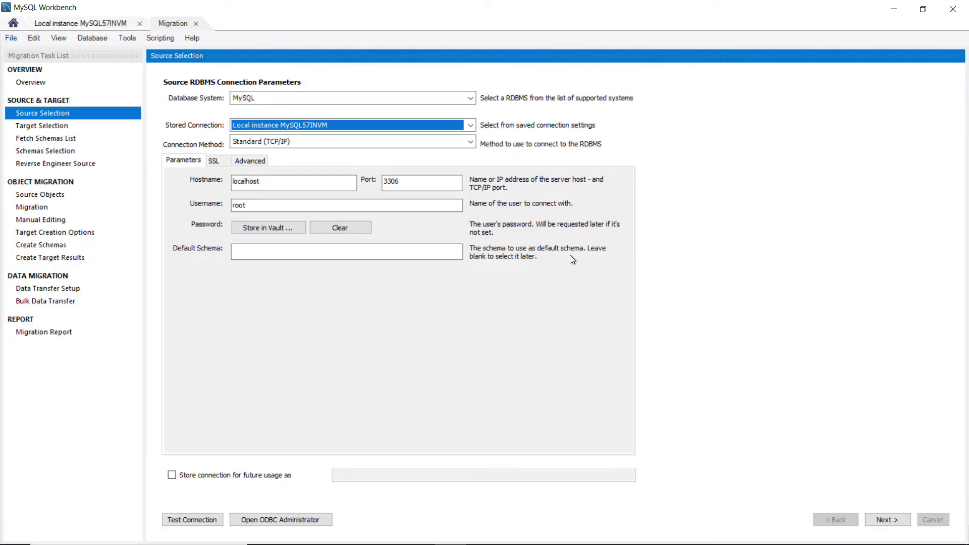
left_click(887, 520)
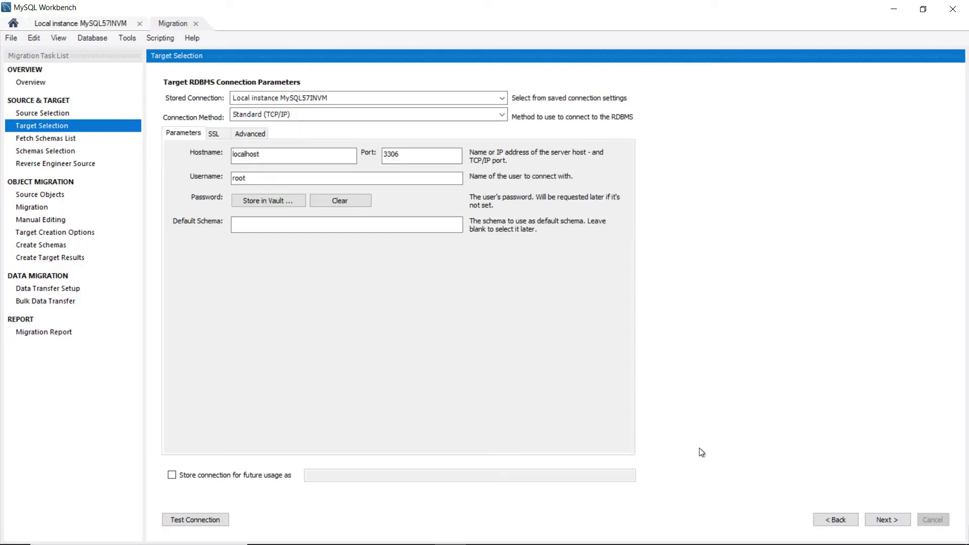
- Add a target connection with the Azure server hostname and login username pasted in
left_click(502, 98)
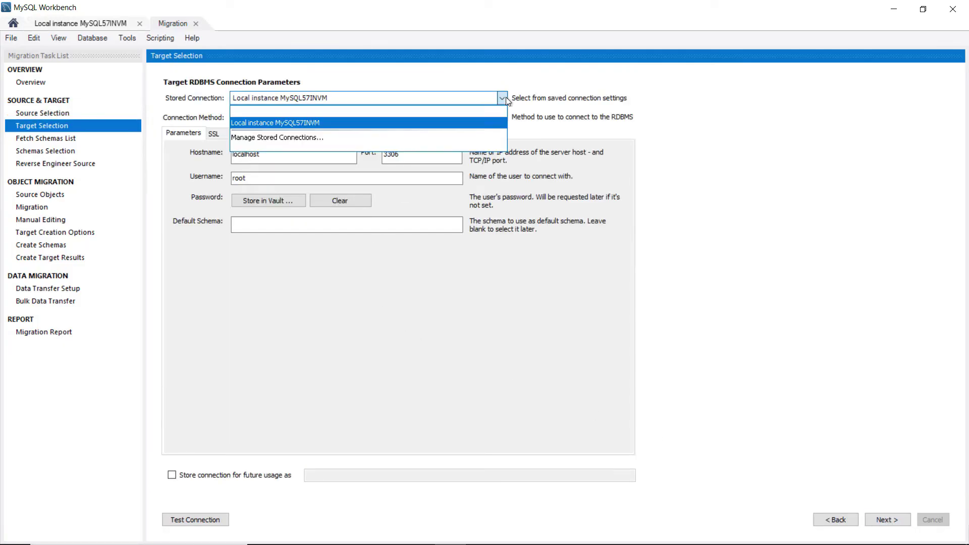
left_click(406, 138)
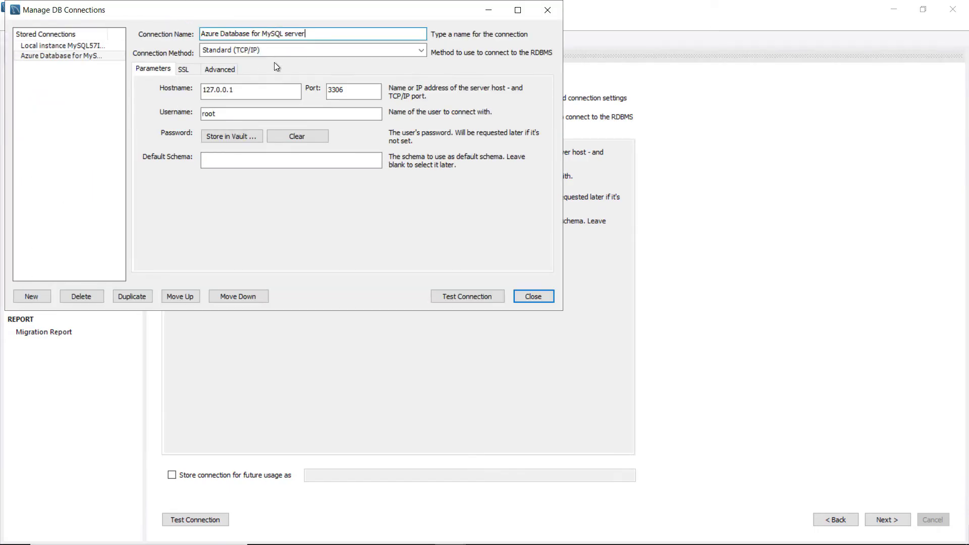
left_click_drag(258, 89, 195, 88)
key("ctrl+v")
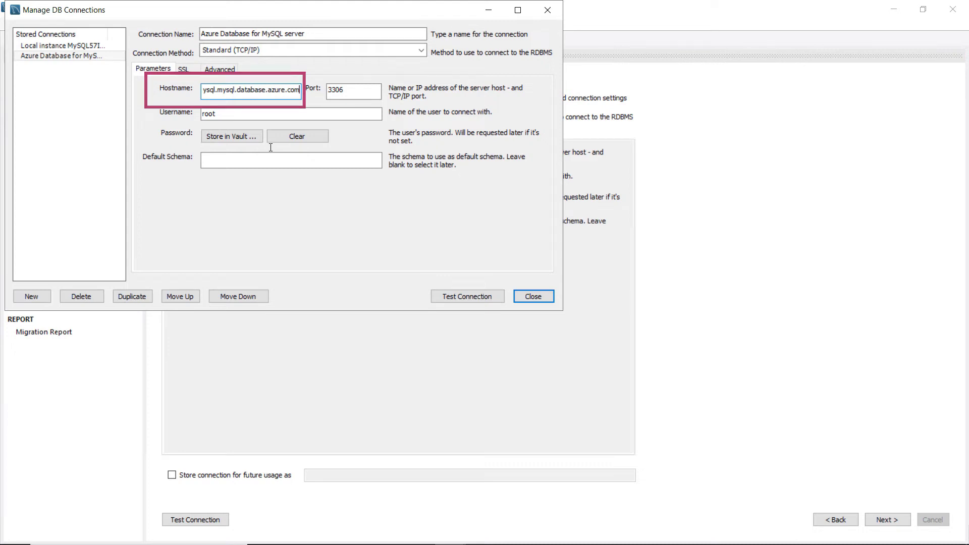
double_click(245, 113)
type("tipsandtricks@tipsmysql")
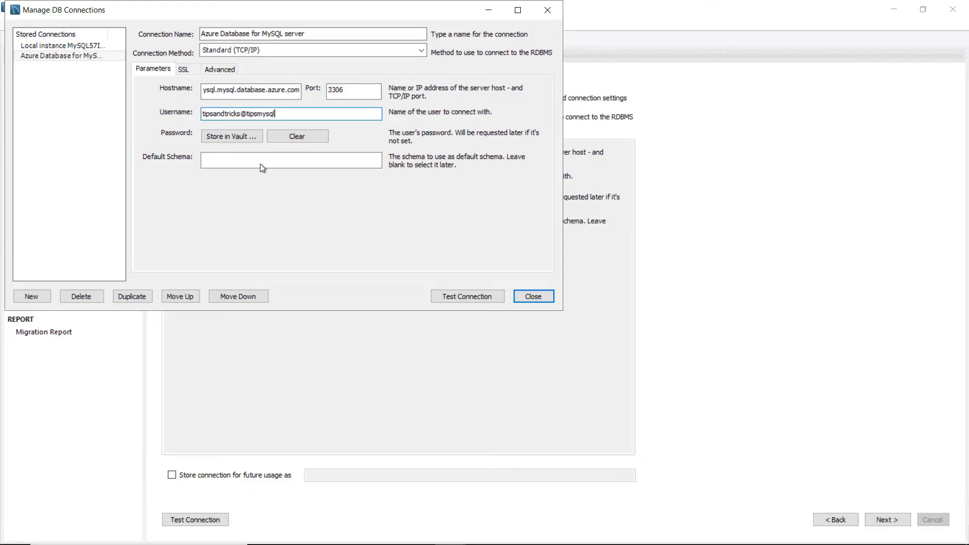
- Store the password in the vault, confirm the Azure connection tests successfully, and use it as target
left_click(249, 136)
type("****************")
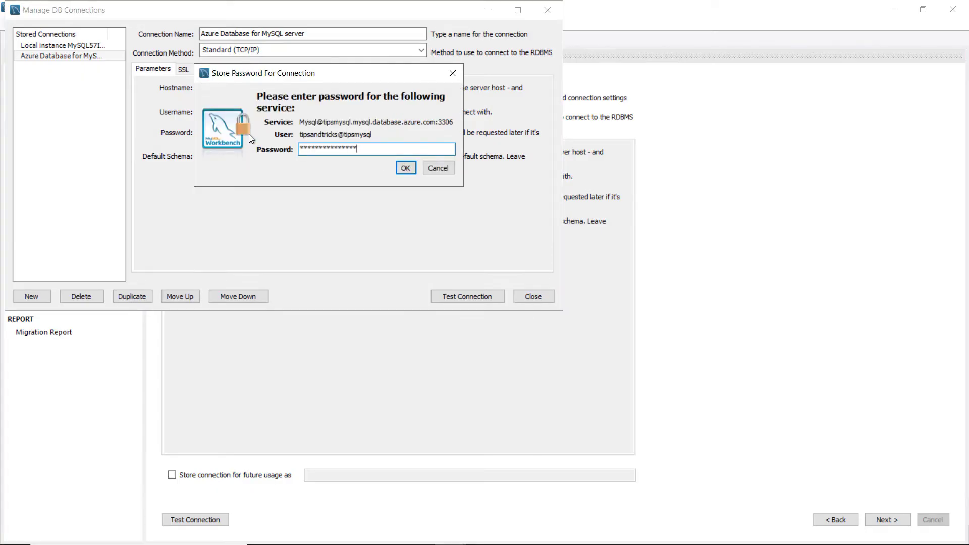
left_click(410, 166)
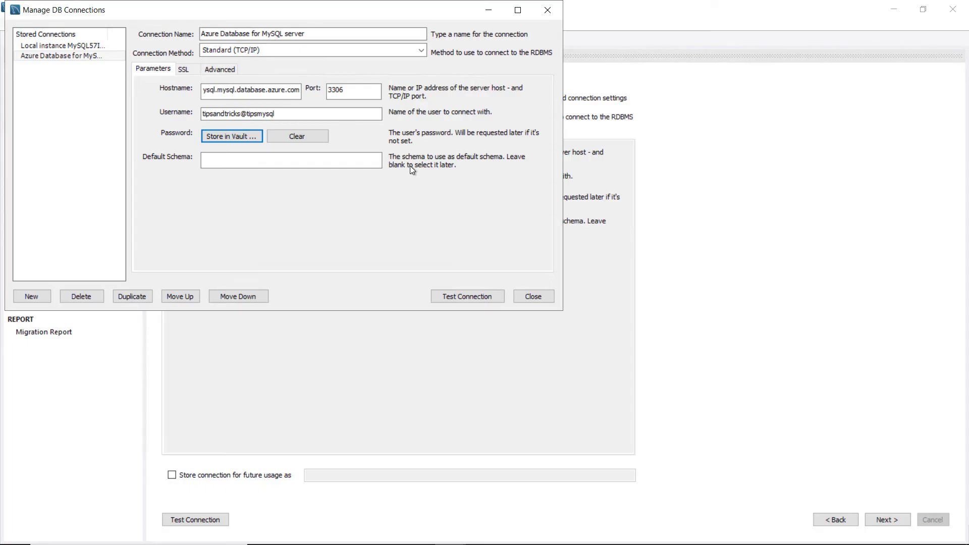
left_click(459, 291)
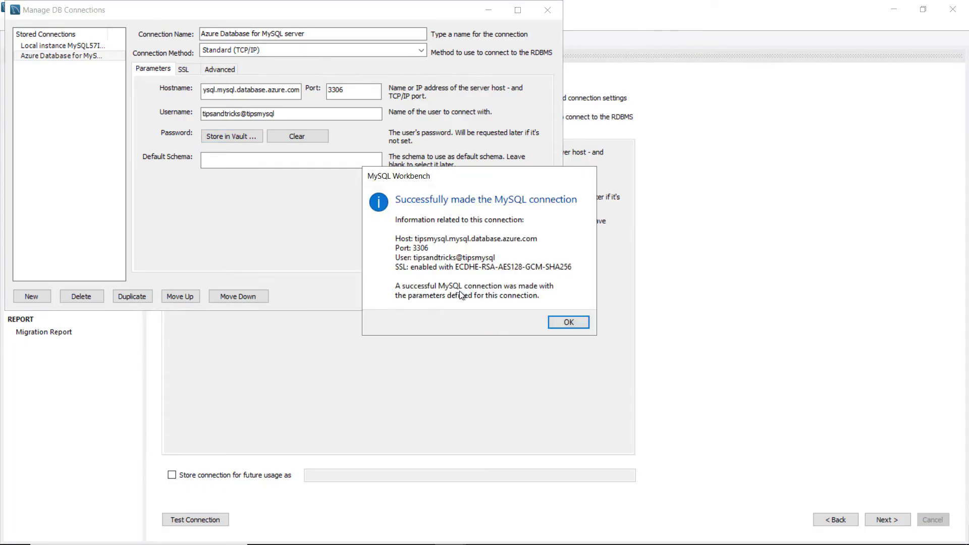
left_click(568, 322)
left_click(536, 298)
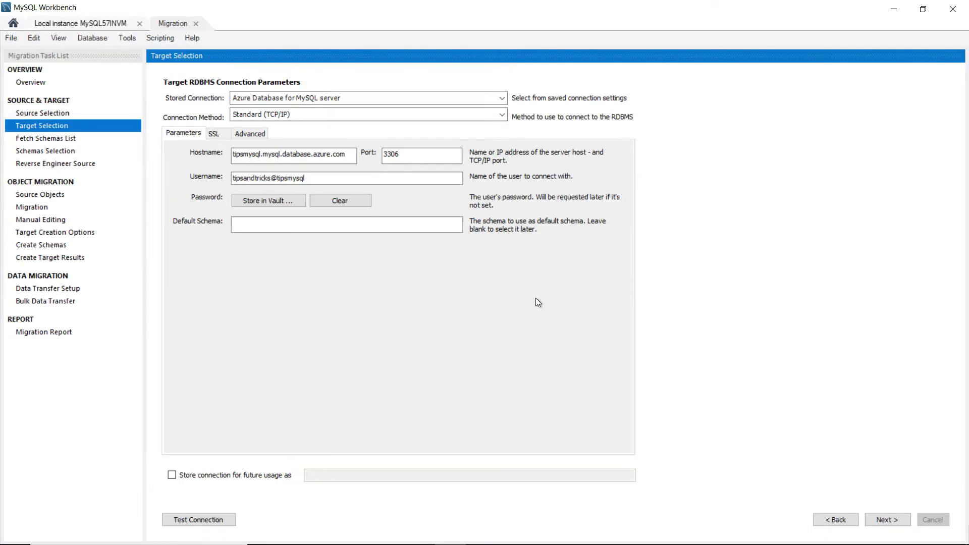
- Fetch the schema list and select only the reg_app schema for migration
left_click(887, 520)
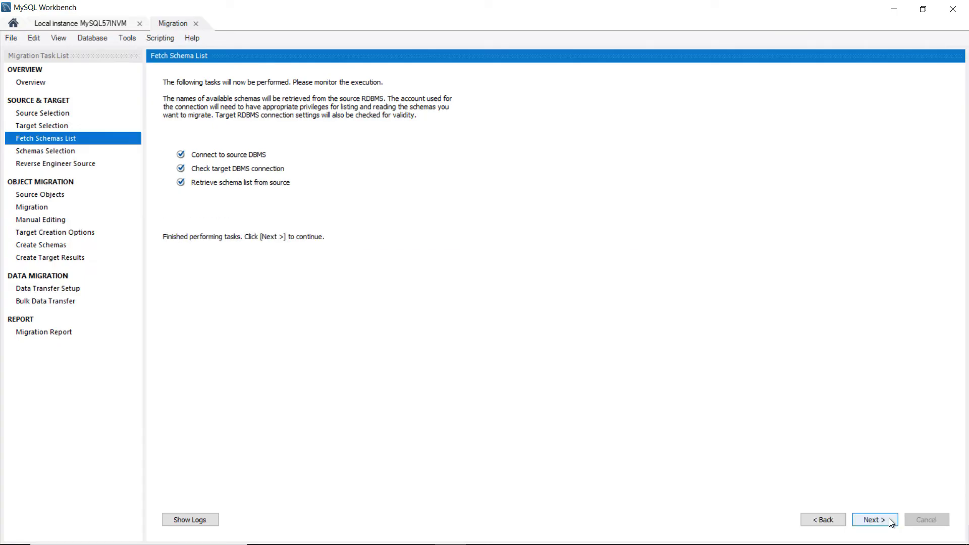
left_click(888, 519)
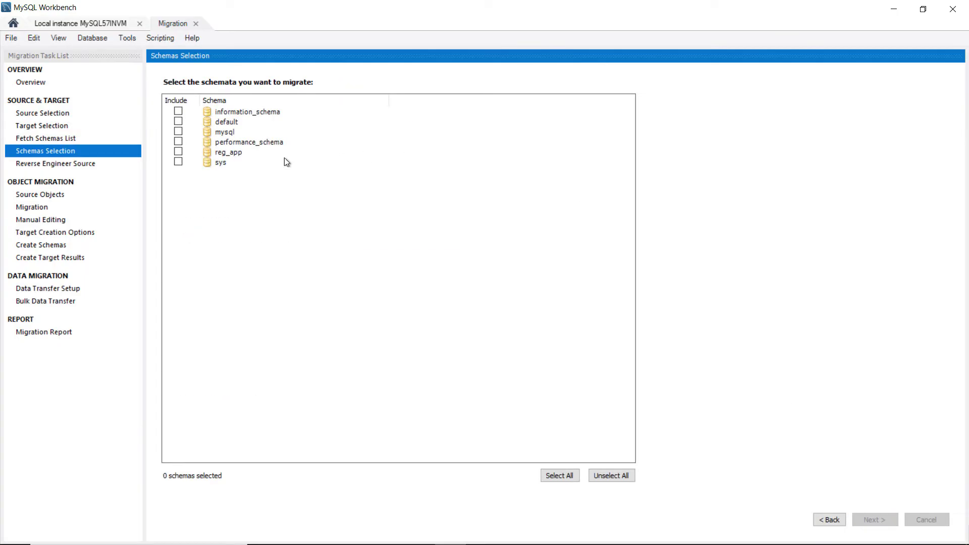
left_click(178, 152)
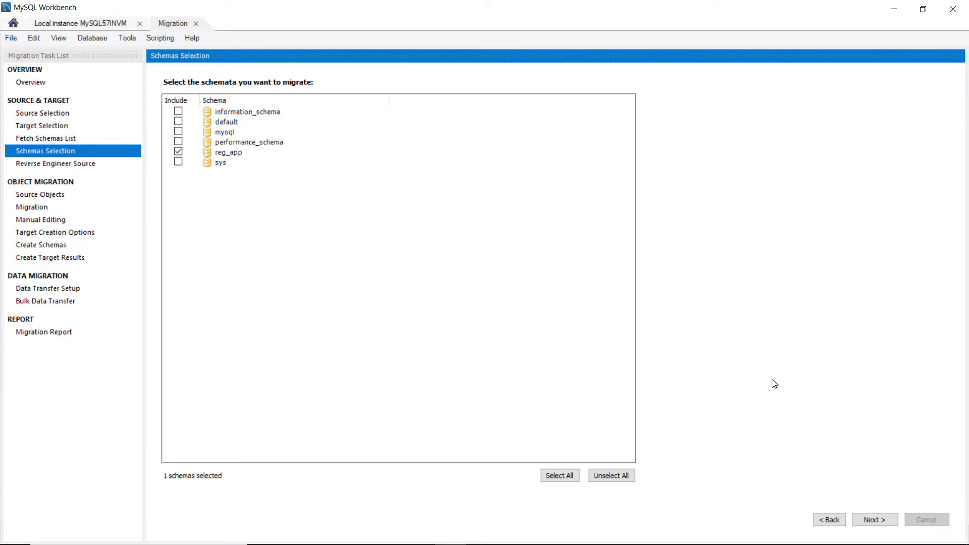
left_click(876, 519)
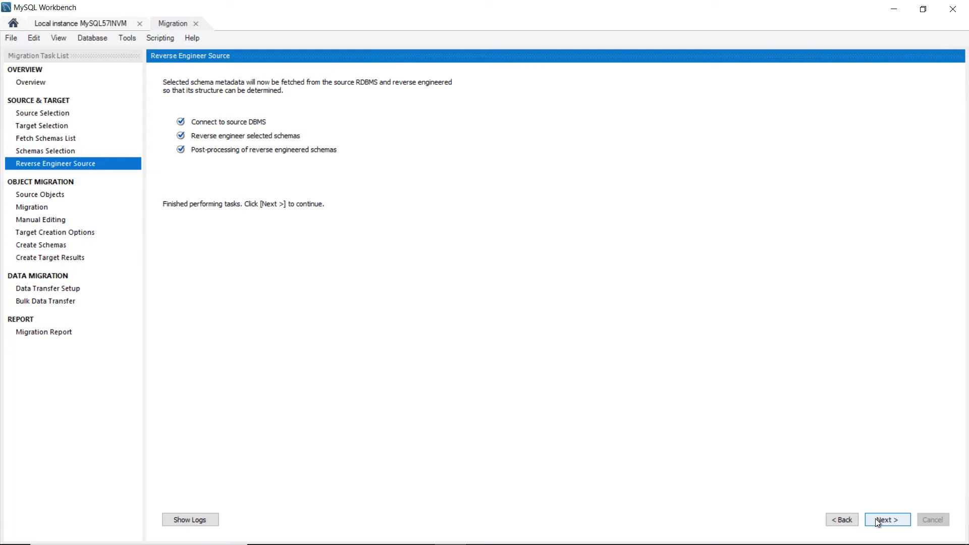
- Exclude view objects, convert the reg_app tables and reach manual editing with no problems
left_click(875, 519)
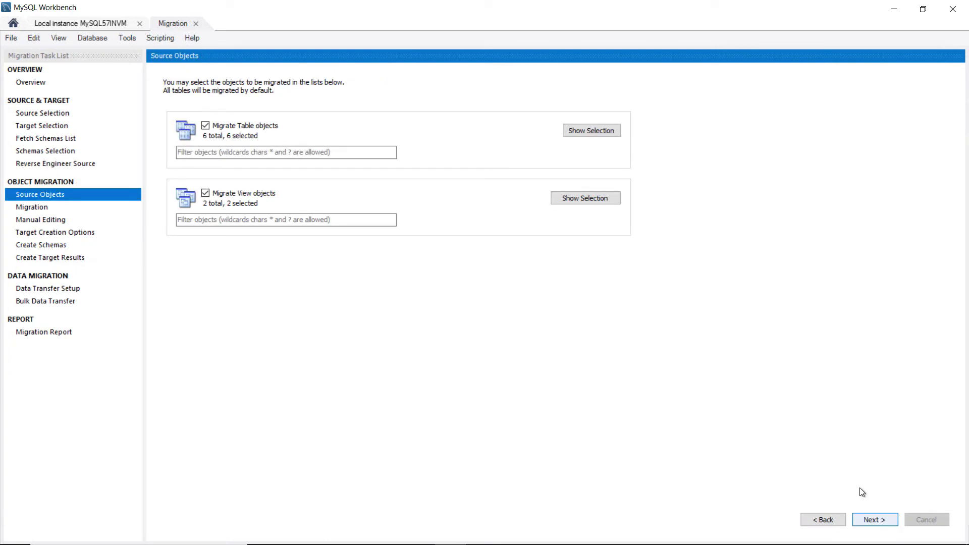
left_click(205, 195)
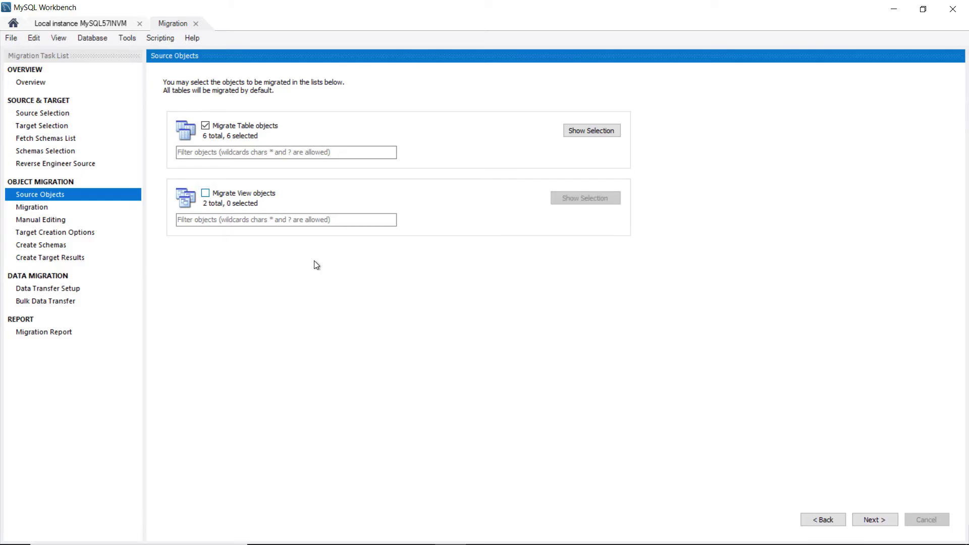
left_click(875, 520)
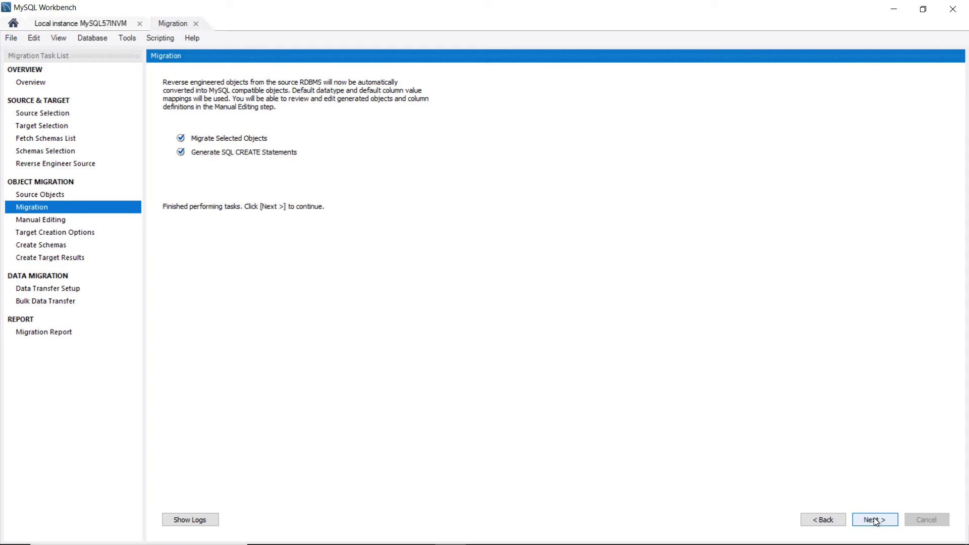
left_click(875, 520)
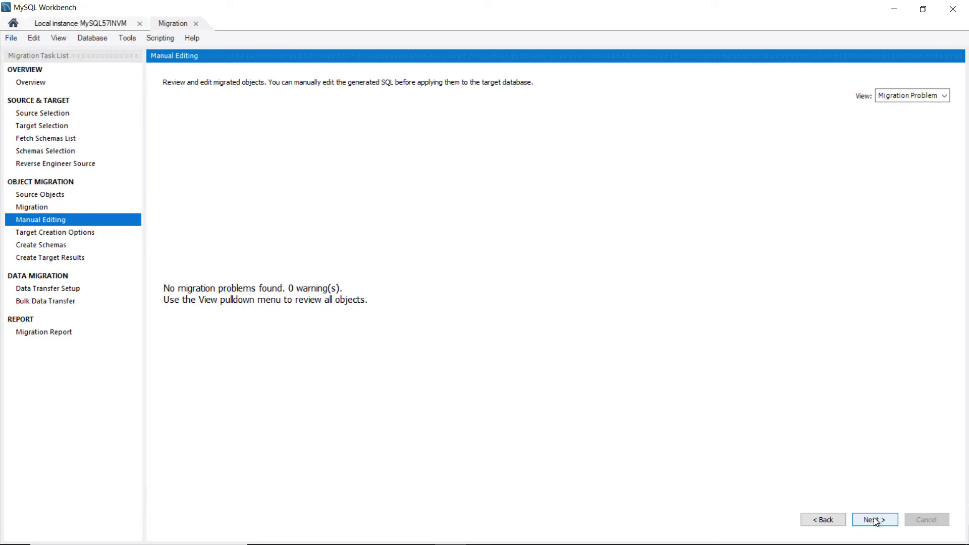
- Create the reg_app schema on Azure, bulk-copy the table data and produce the migration report
left_click(874, 520)
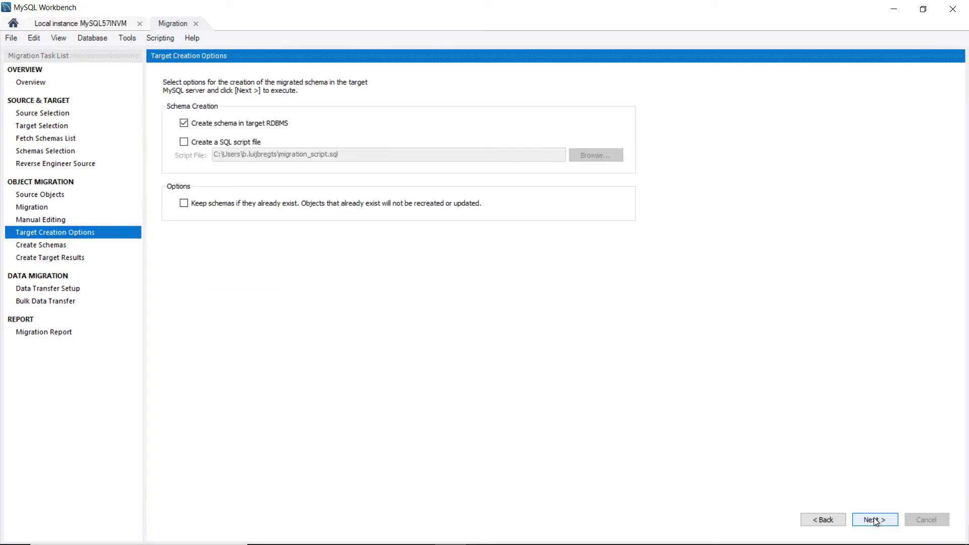
left_click(874, 520)
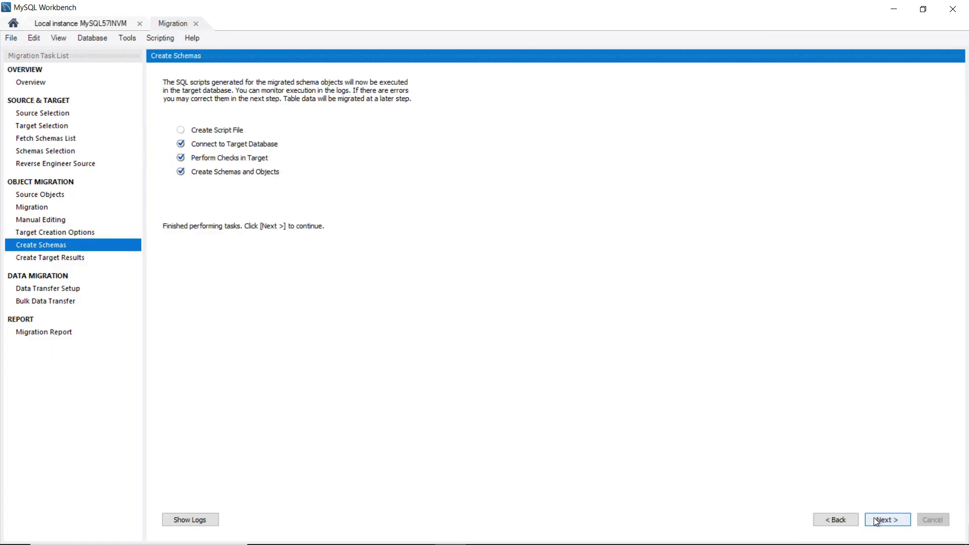
left_click(874, 517)
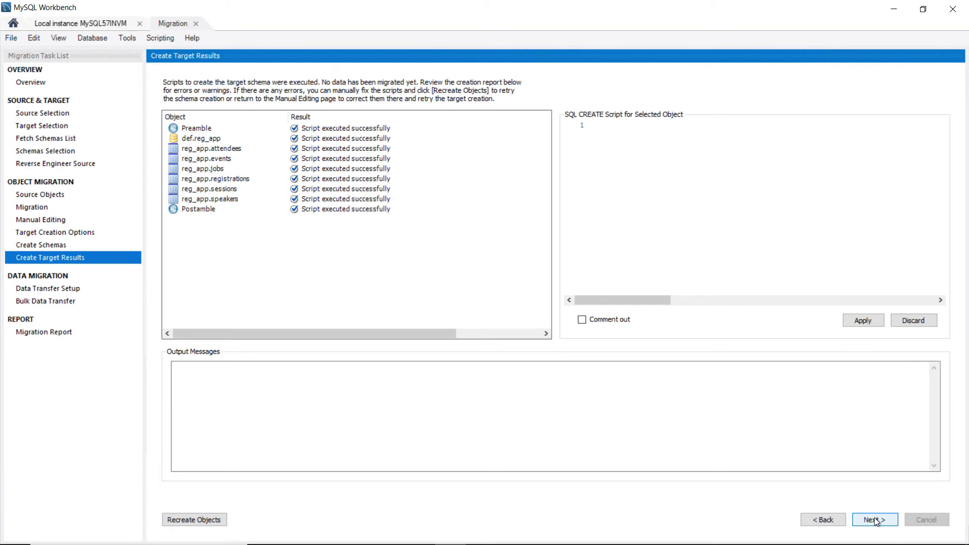
left_click(875, 517)
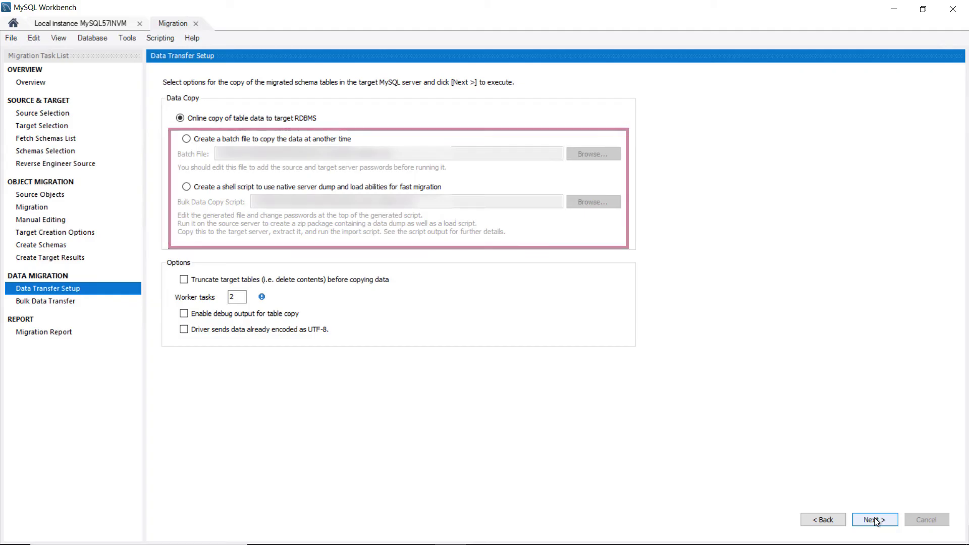
left_click(875, 517)
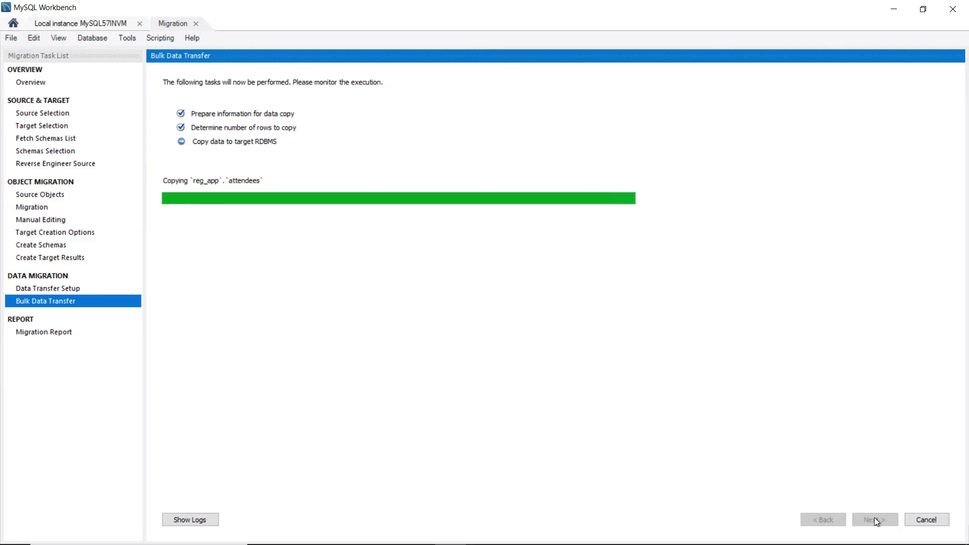
left_click(874, 517)
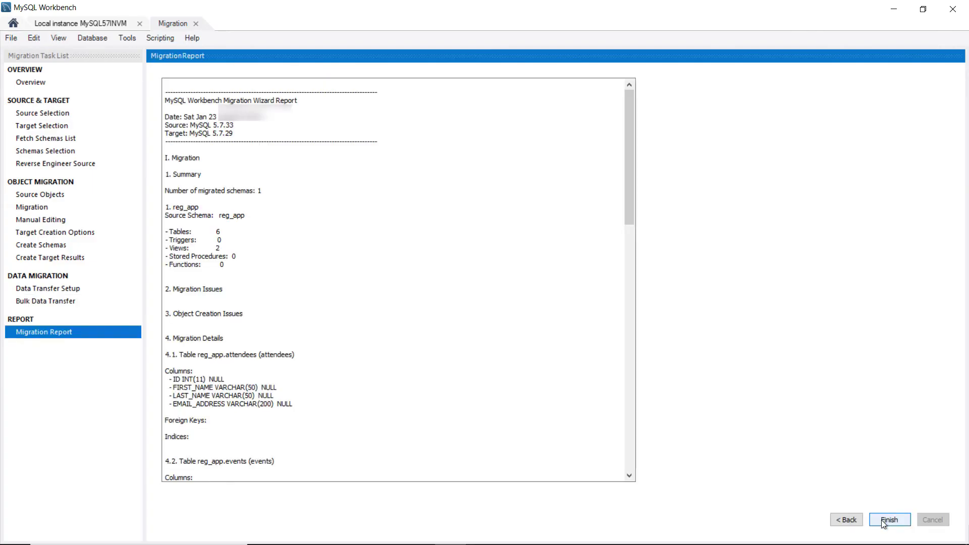
- Close the wizard, connect to the Azure server and expand reg_app's tables
left_click(884, 523)
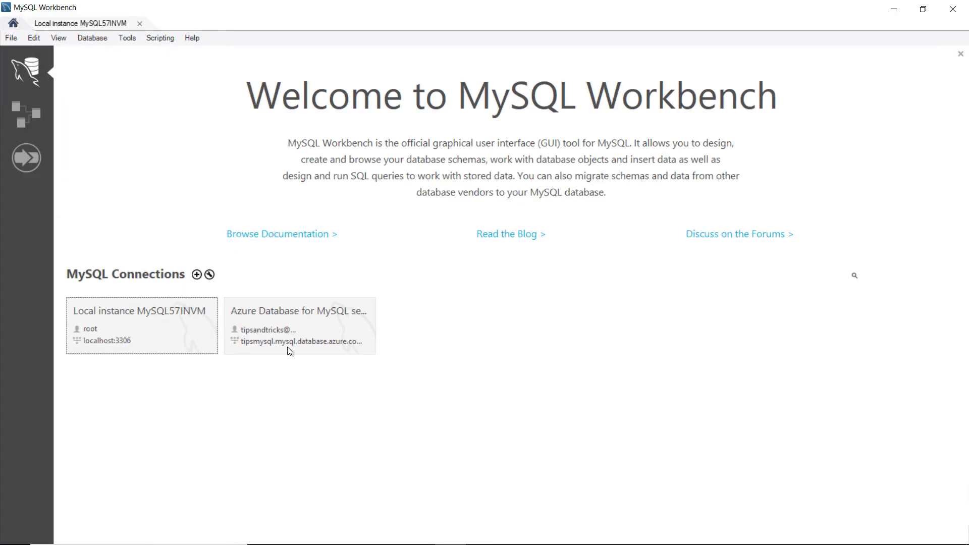
left_click(315, 322)
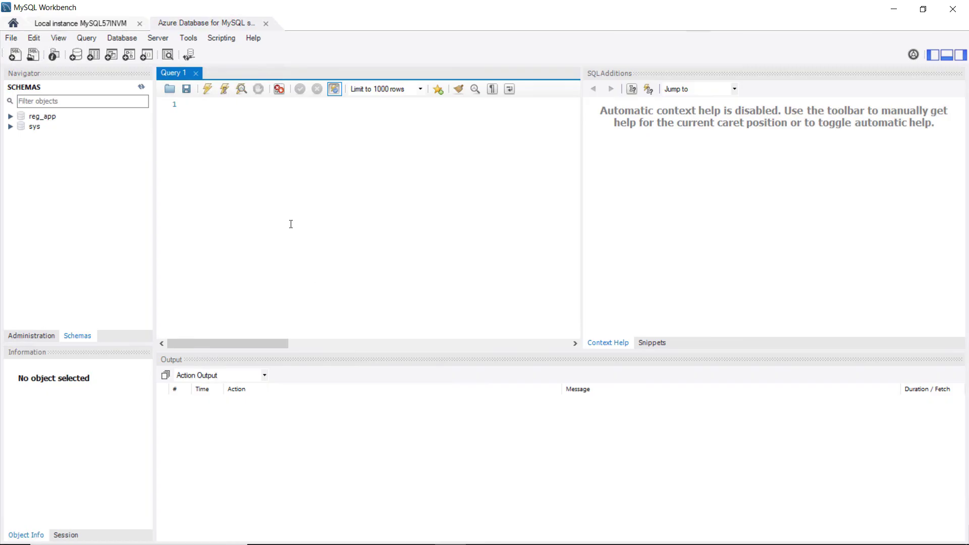
left_click(10, 117)
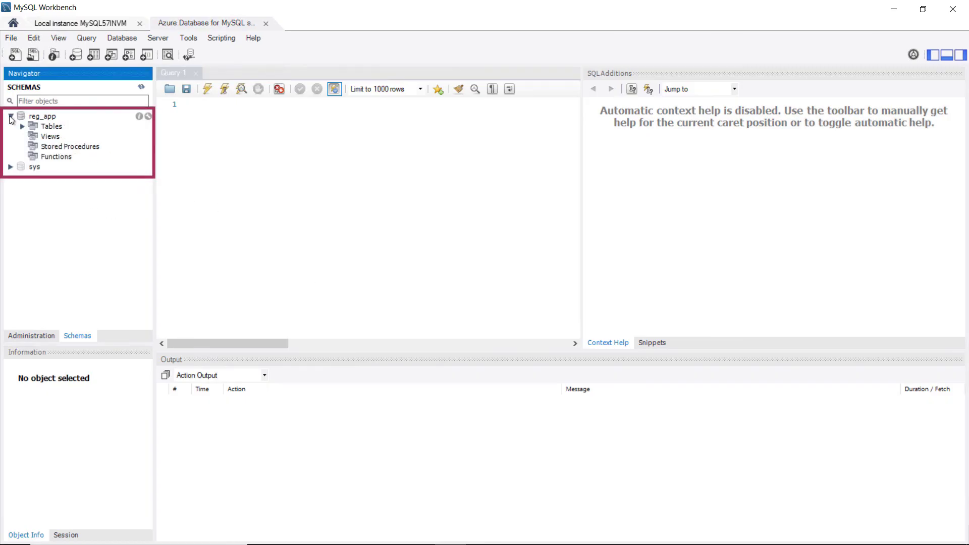
left_click(21, 127)
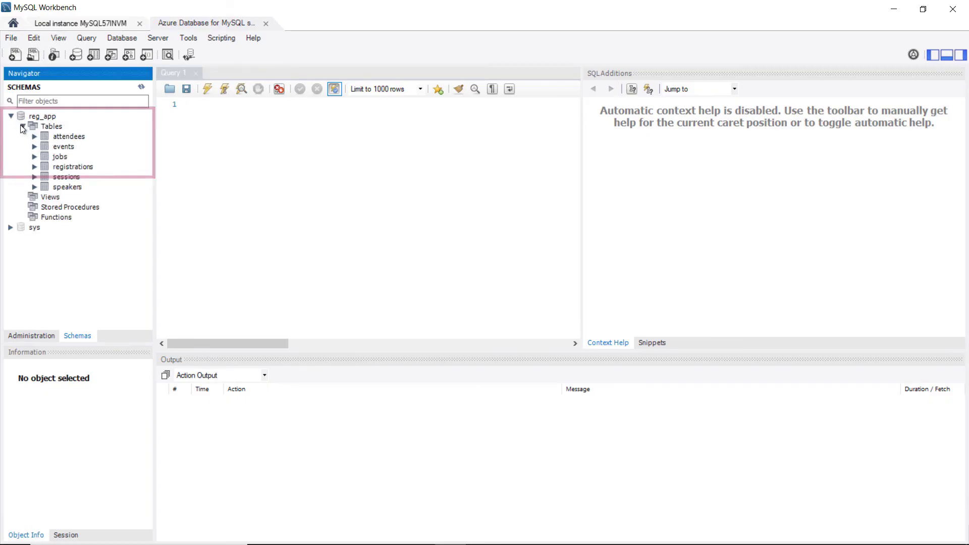
- Select rows from the migrated attendees table, returning 100 rows
mouse_move(69, 136)
right_click(60, 140)
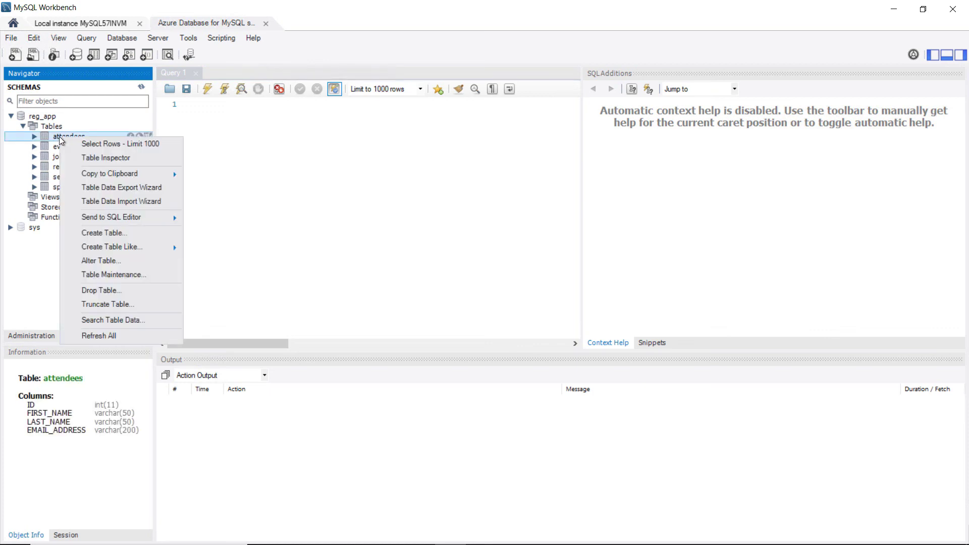
left_click(94, 146)
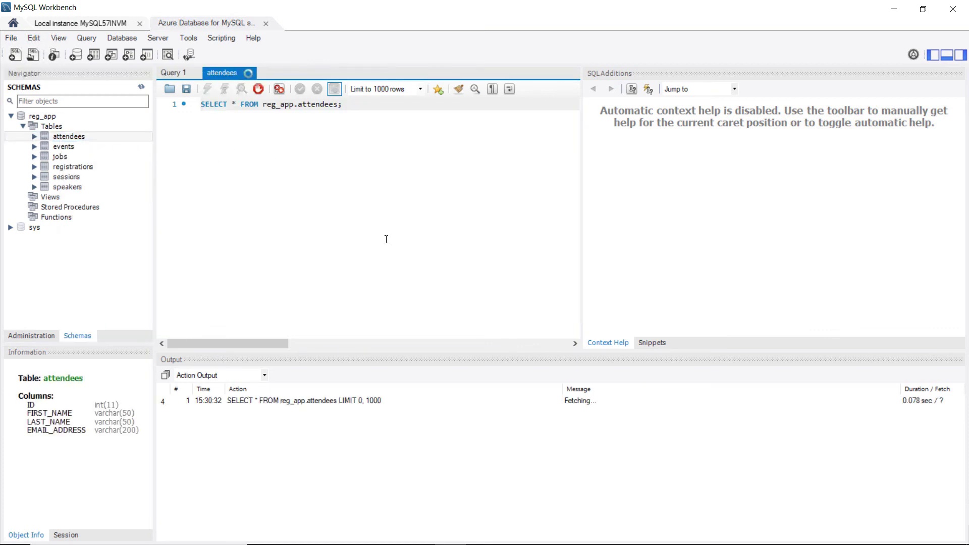
scroll(467, 321, "down", 1)
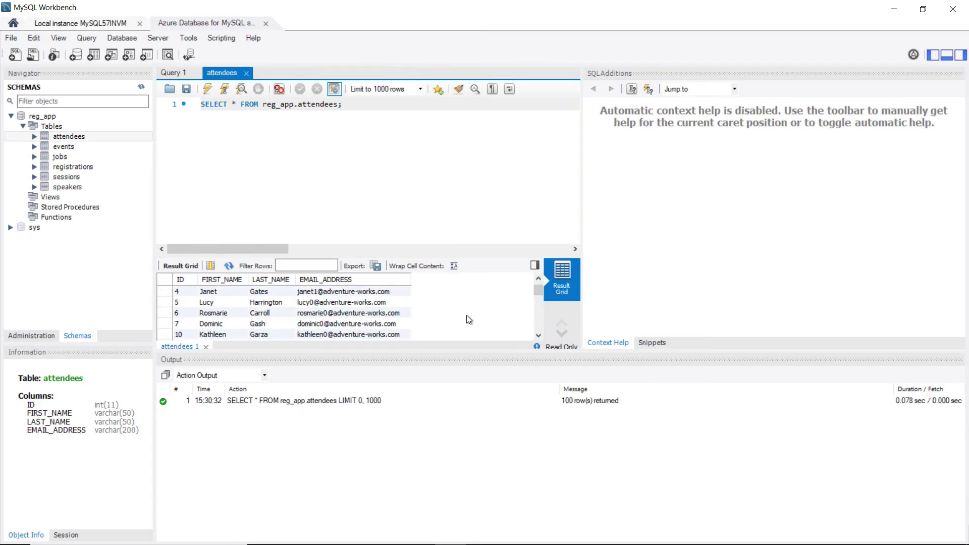
scroll(467, 320, "down", 5)
scroll(466, 321, "up", 1)
scroll(467, 321, "up", 5)
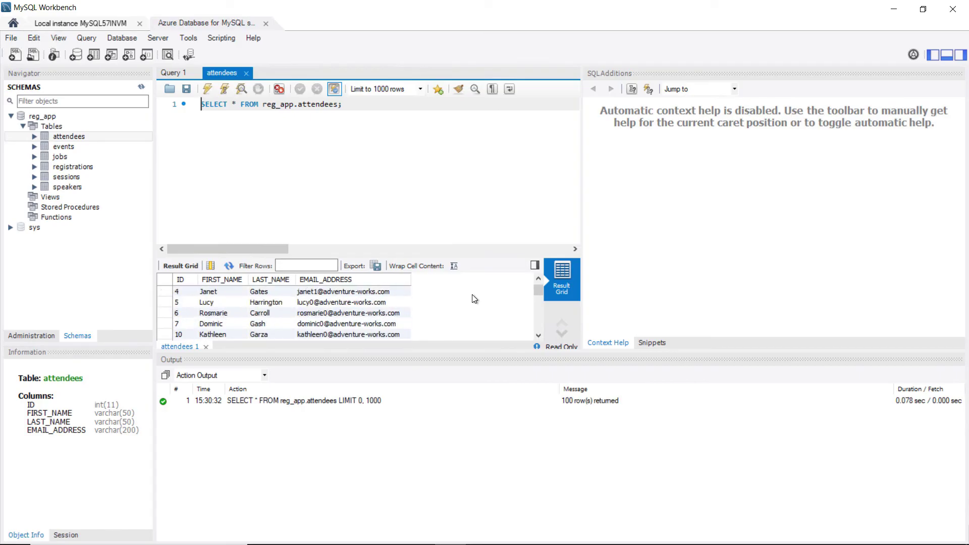